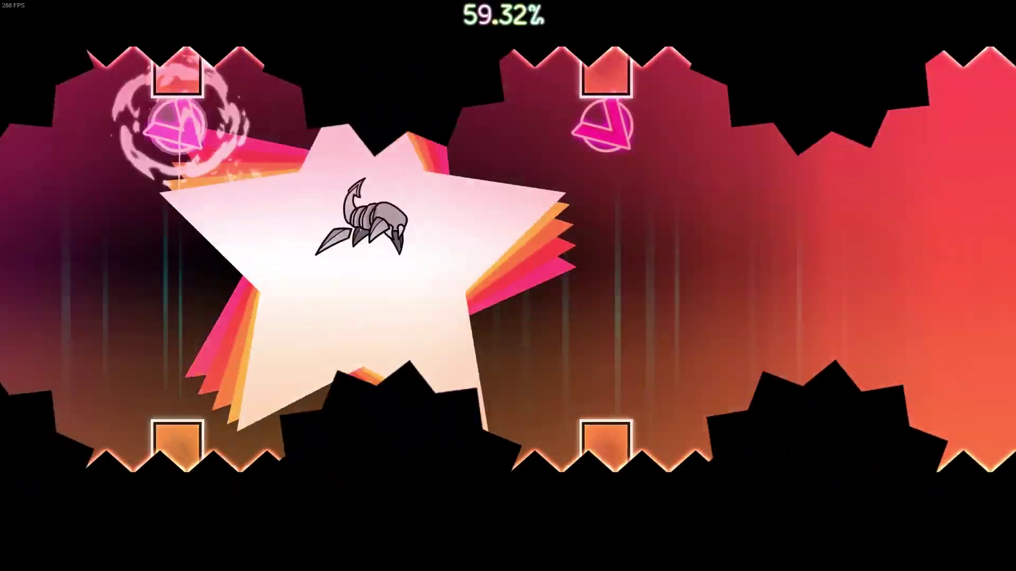
- Flip the spider up to the ceiling to carry the run past 62% toward completion
key(space)
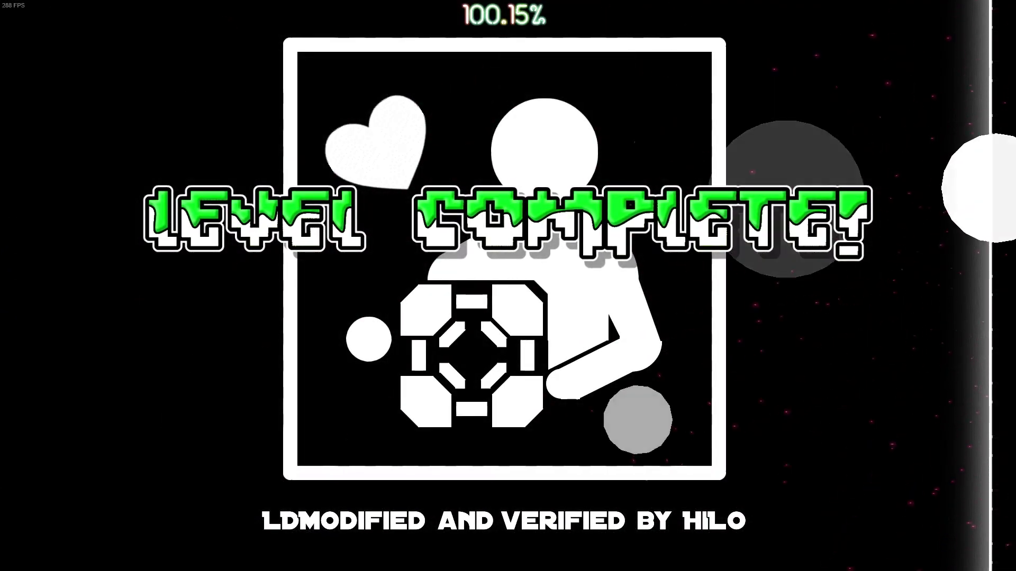
- Vote on Glide LDModified, dropping likes to 102, and submit a star rating
key(Escape)
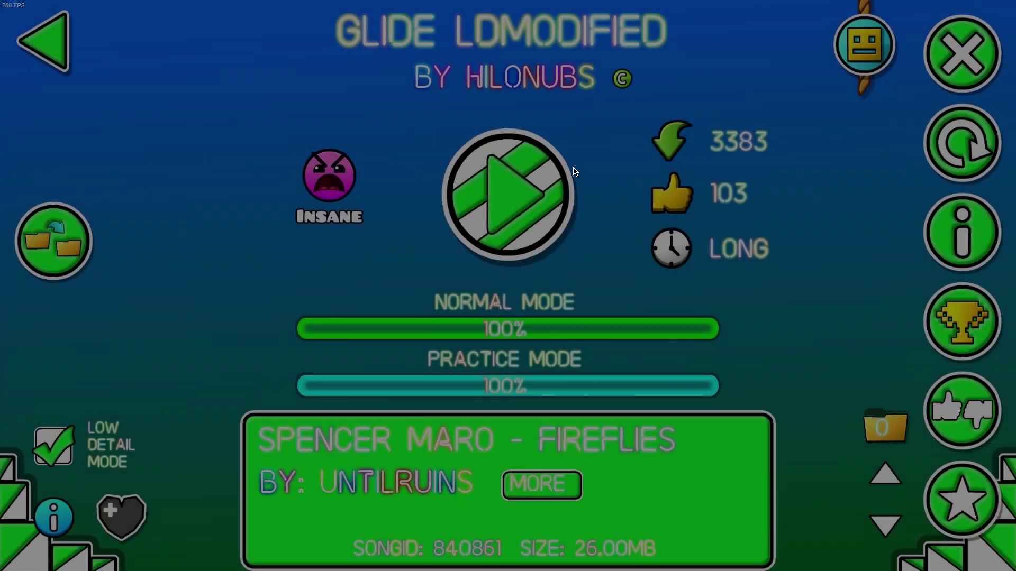
click(962, 411)
click(588, 316)
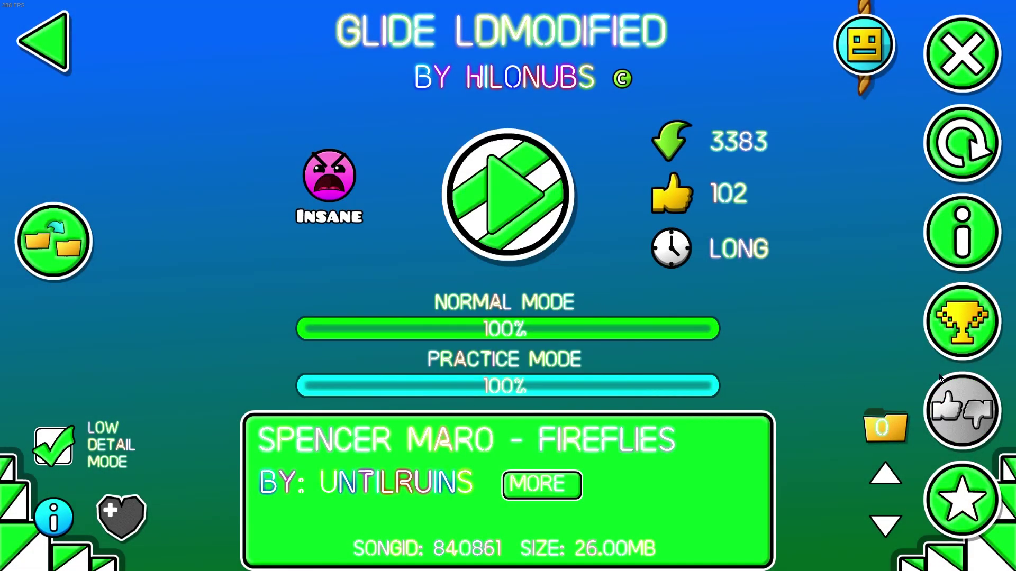
click(963, 500)
click(262, 235)
click(607, 400)
- Load Glide LDModified's comments and post a 'gg' comment
click(962, 233)
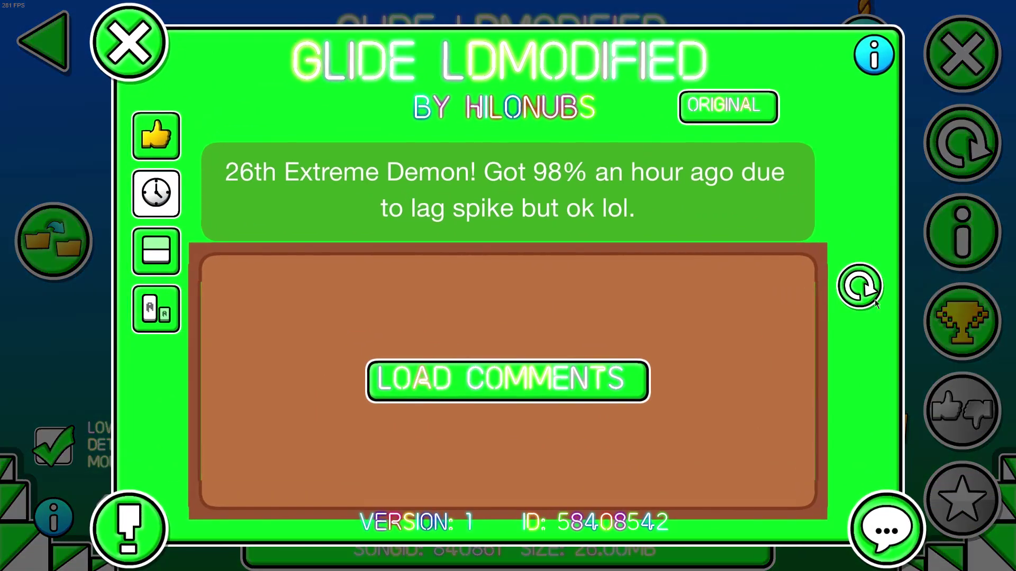
click(861, 285)
click(887, 528)
text(gg)
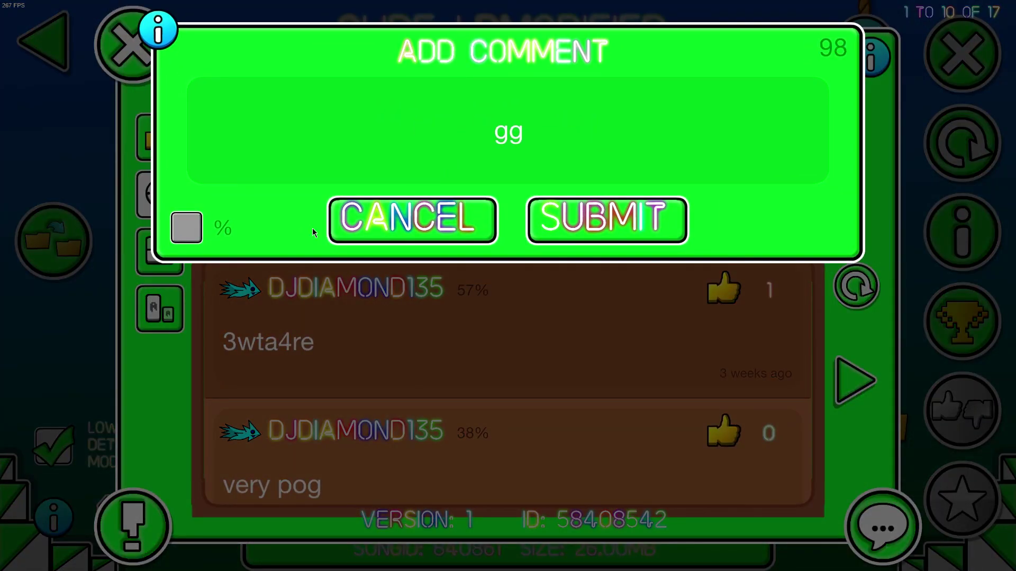
click(595, 214)
- Back out to the main menu and post 'Glide 100%' as a profile update
click(130, 43)
click(45, 37)
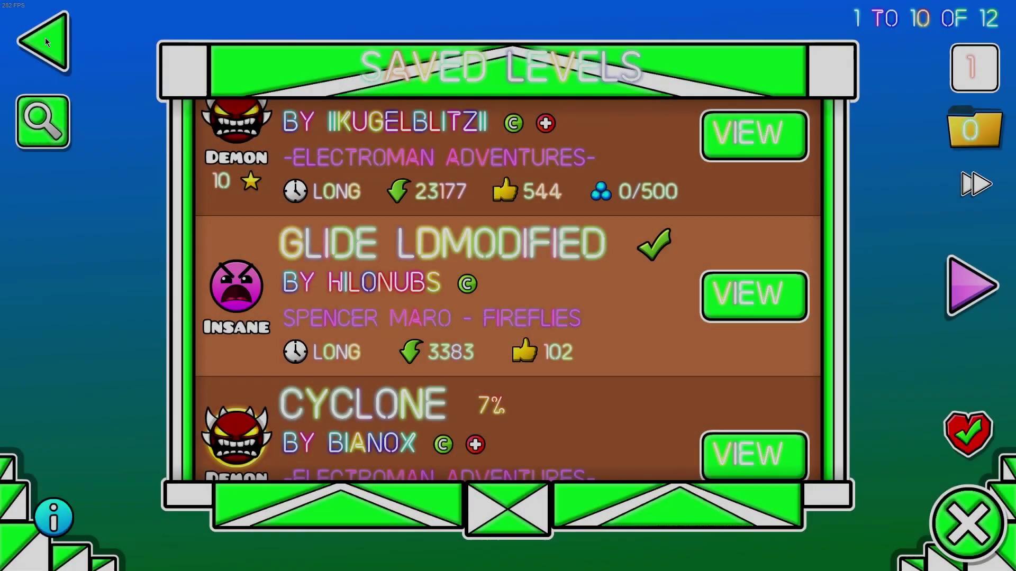
click(46, 37)
click(79, 389)
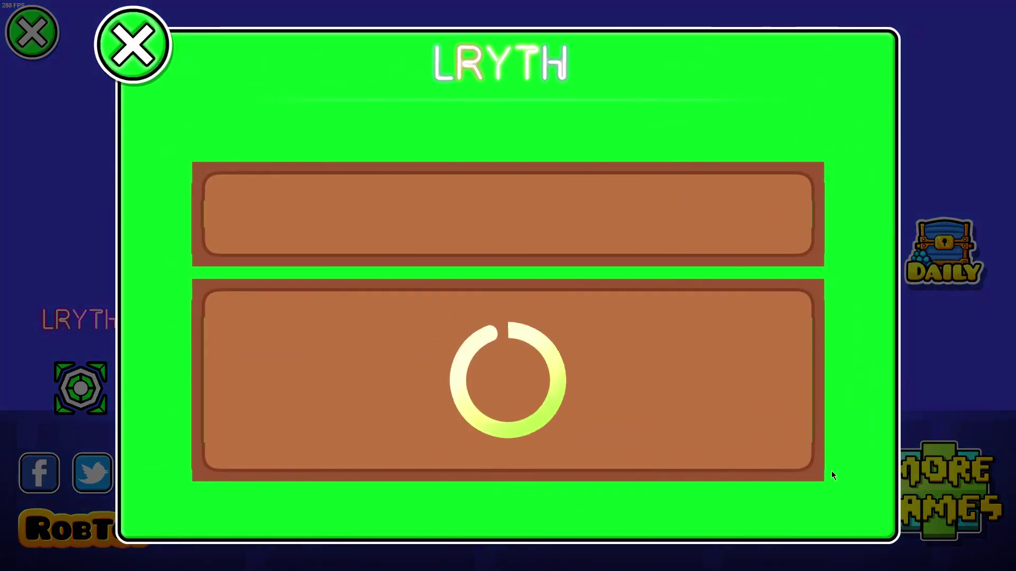
click(861, 286)
text(lid)
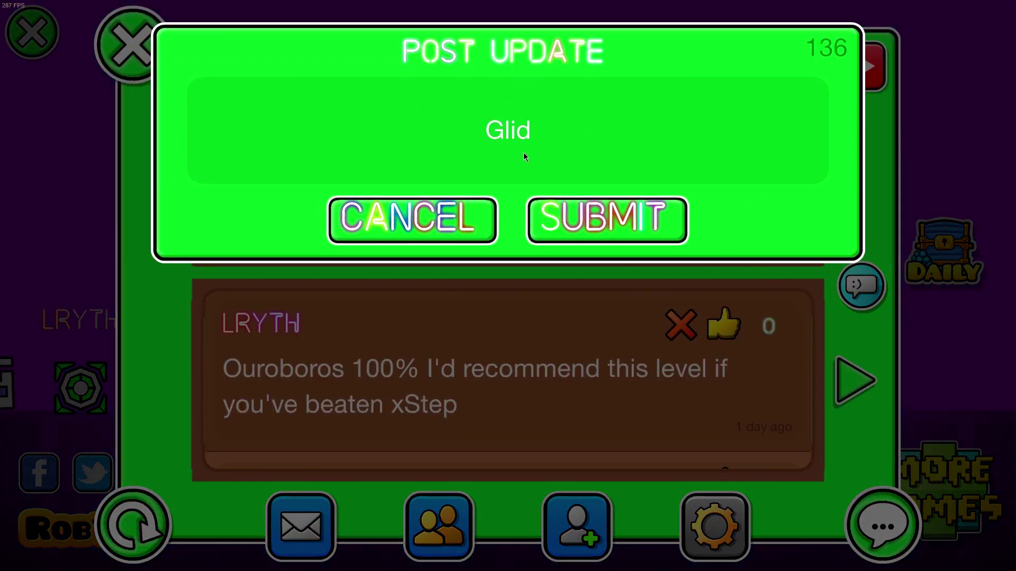
text(e 100%)
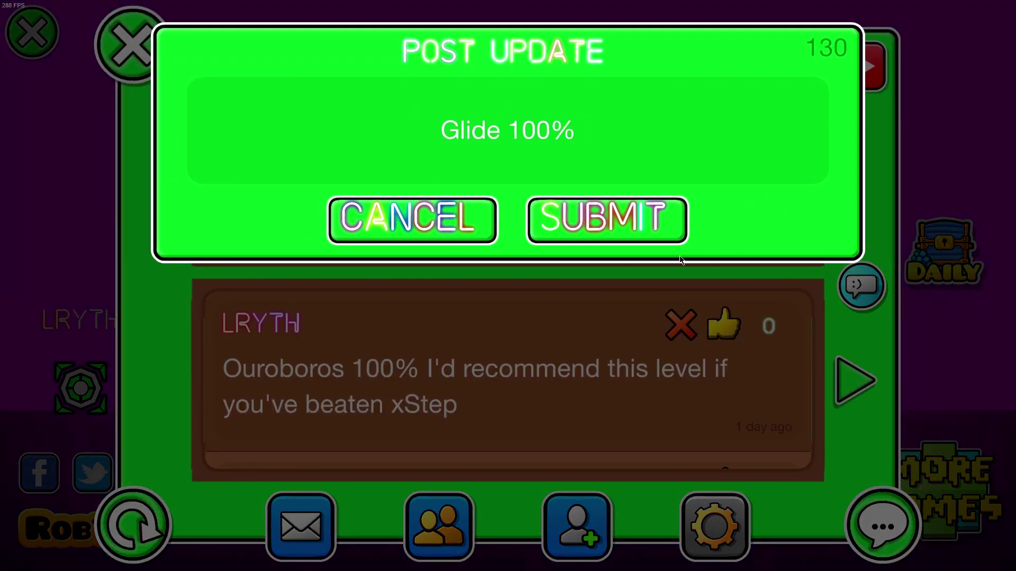
click(607, 219)
- Check Glide LDModified's stats from Saved Levels: 673 attempts, 100% normal and practice
click(129, 44)
click(704, 269)
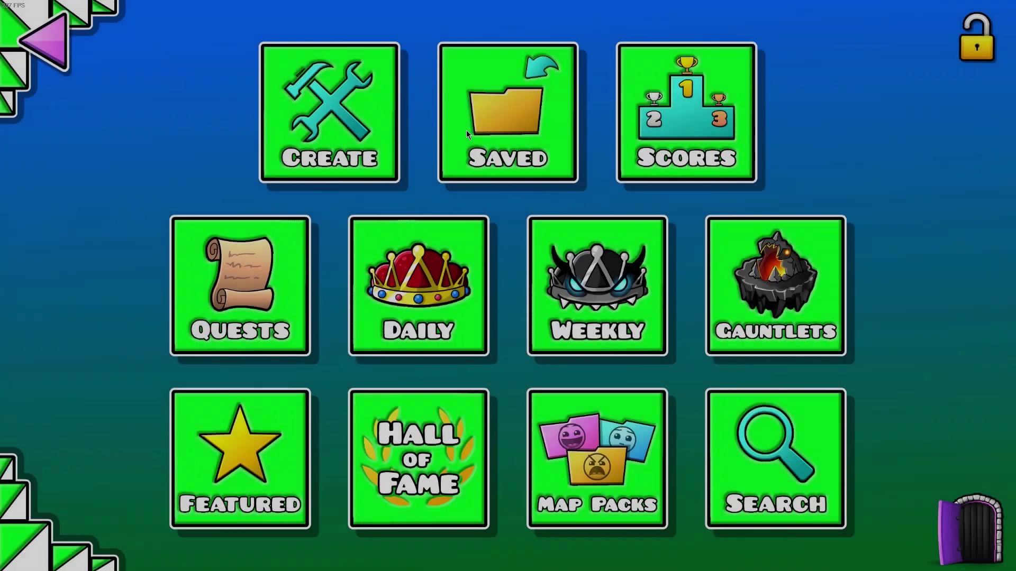
click(500, 107)
scroll(509, 285, down, 5)
scroll(681, 319, down, 3)
scroll(682, 318, down, 4)
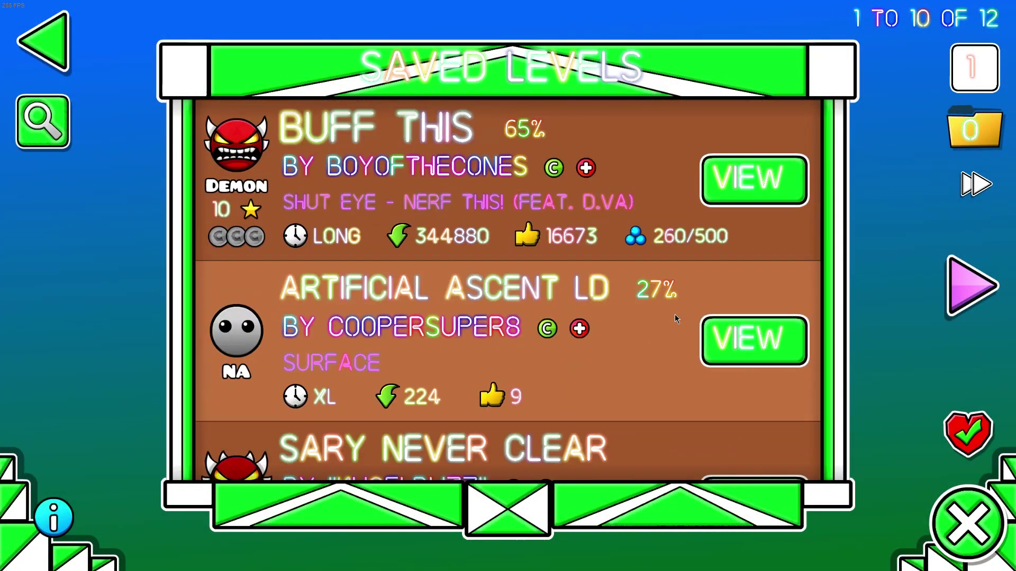
scroll(675, 315, down, 3)
scroll(672, 311, down, 3)
scroll(658, 205, up, 3)
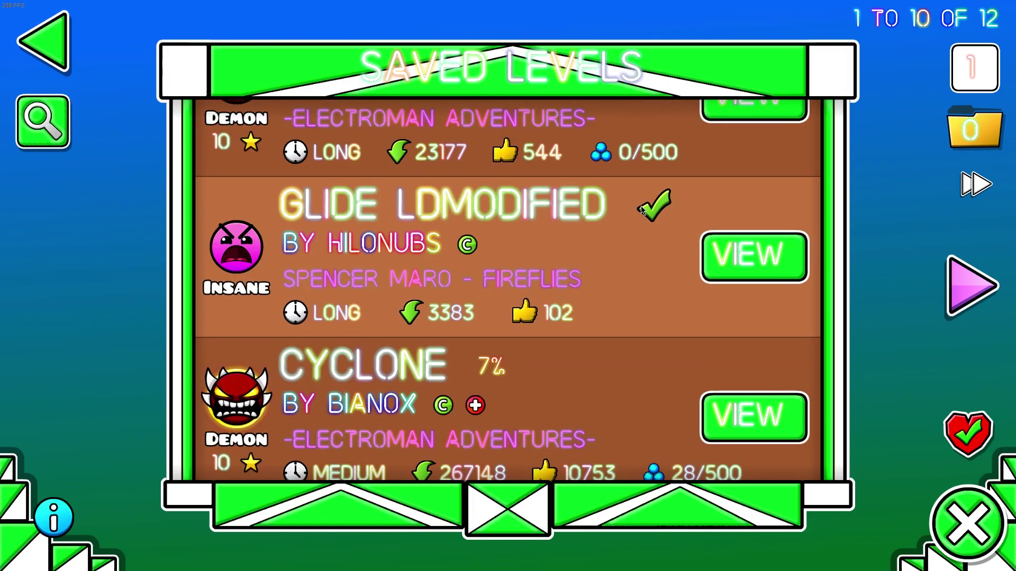
click(755, 257)
click(963, 232)
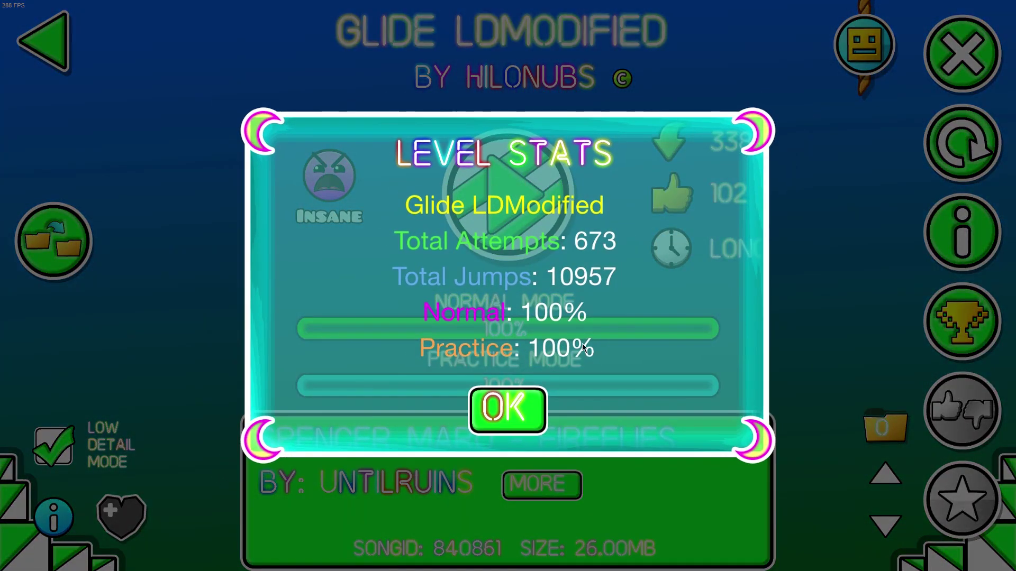
click(478, 404)
key(Escape)
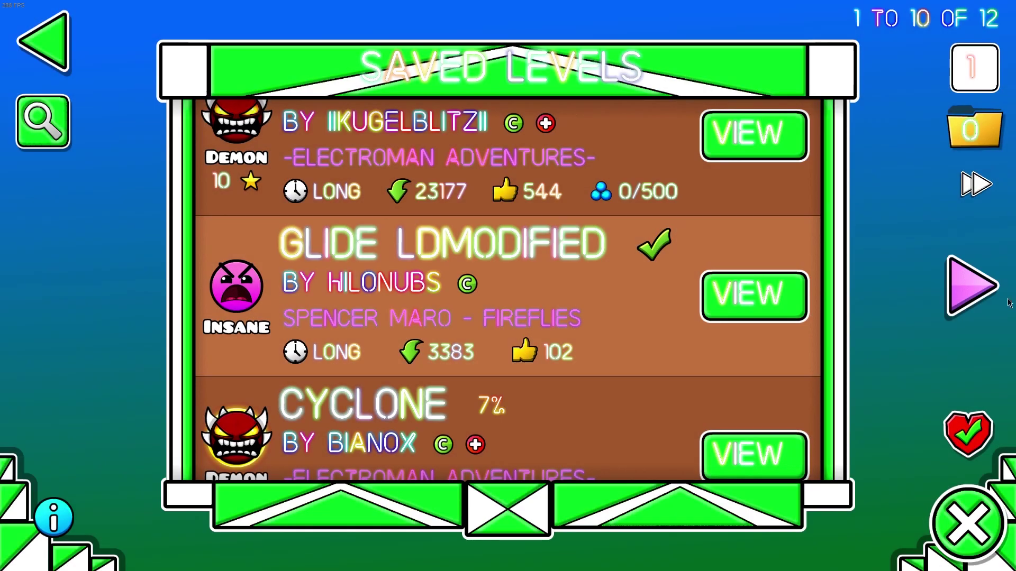
- Search online for 'Glide' and open CROHN44's original Glide level
click(984, 284)
click(44, 44)
click(774, 449)
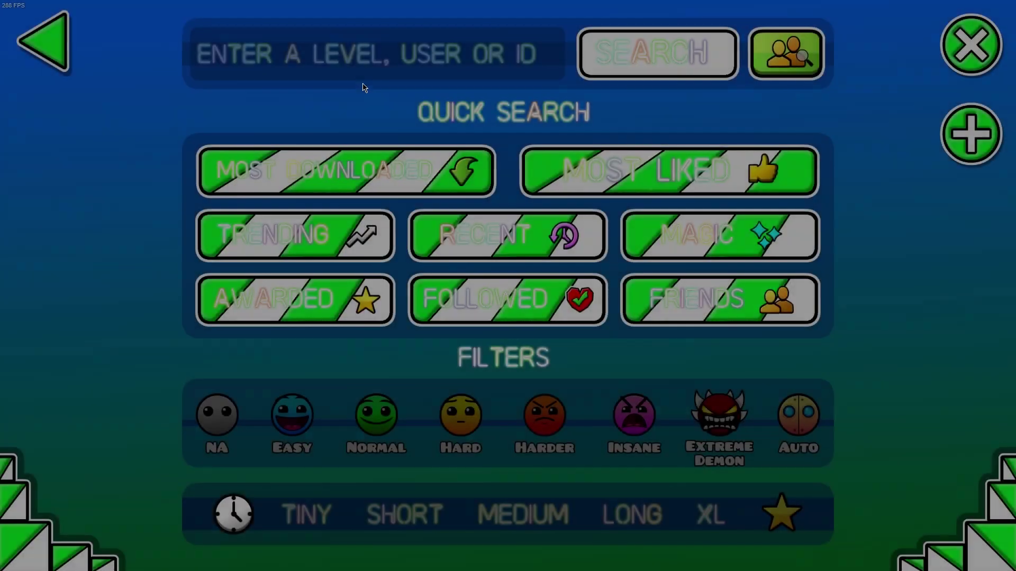
click(344, 63)
text(GLIDE)
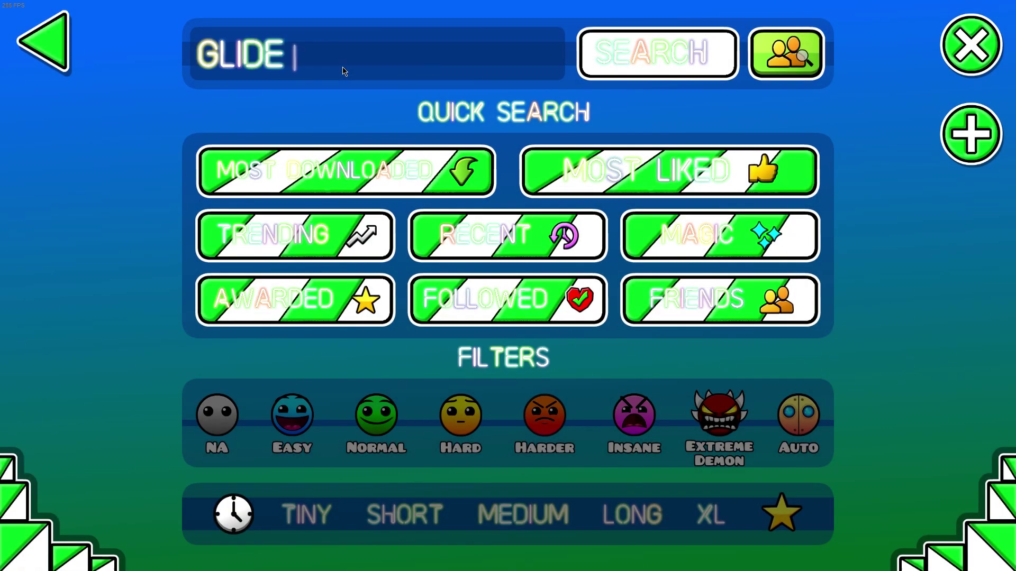
click(615, 52)
click(730, 171)
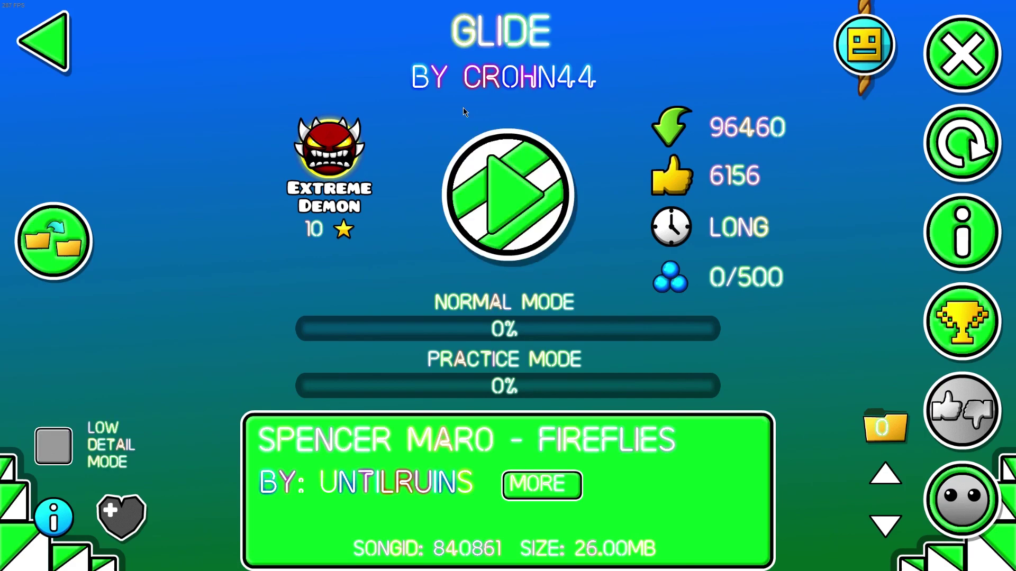
- Check the original Glide's stats, then reopen Glide LDModified from Saved Levels
click(963, 231)
click(492, 405)
key(Escape)
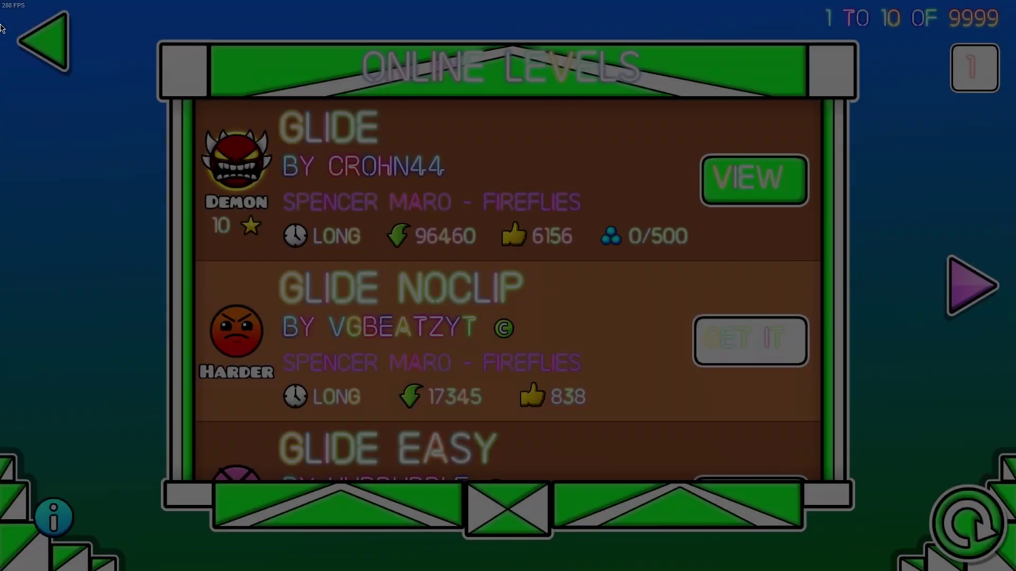
key(Escape)
click(44, 44)
click(508, 104)
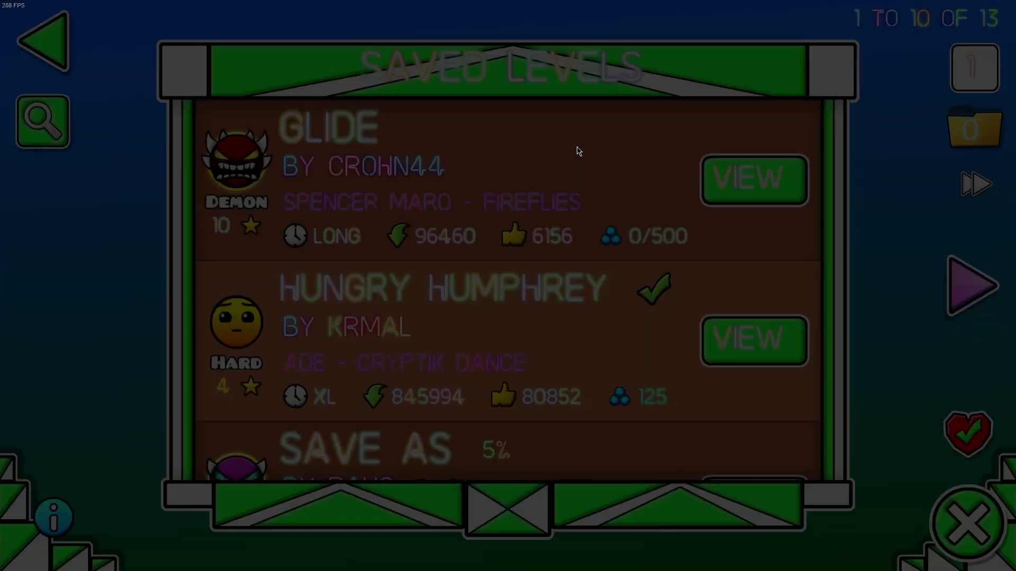
scroll(590, 231, down, 3)
scroll(590, 231, down, 3)
scroll(598, 222, down, 3)
scroll(597, 224, down, 3)
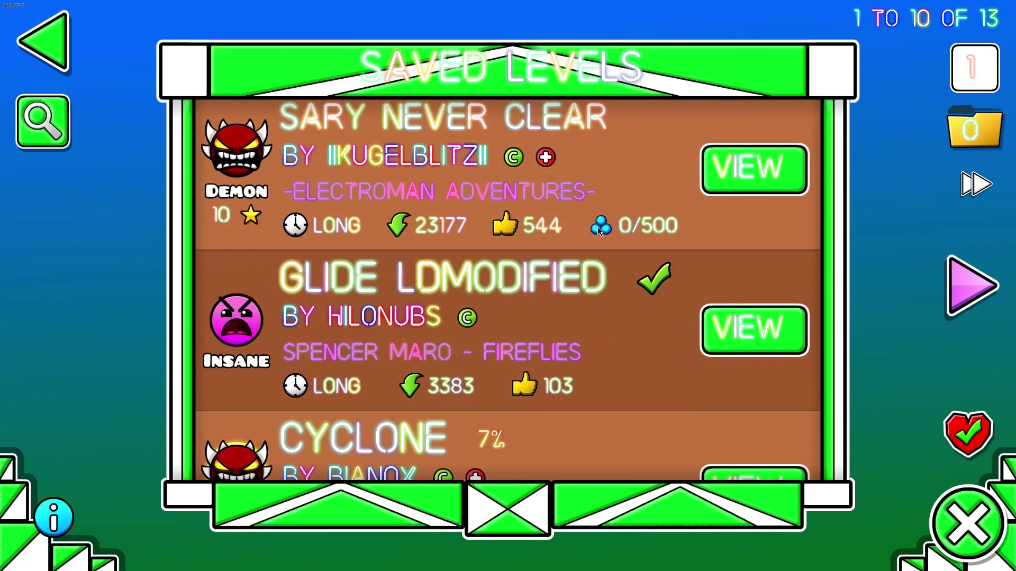
scroll(619, 256, down, 2)
click(738, 247)
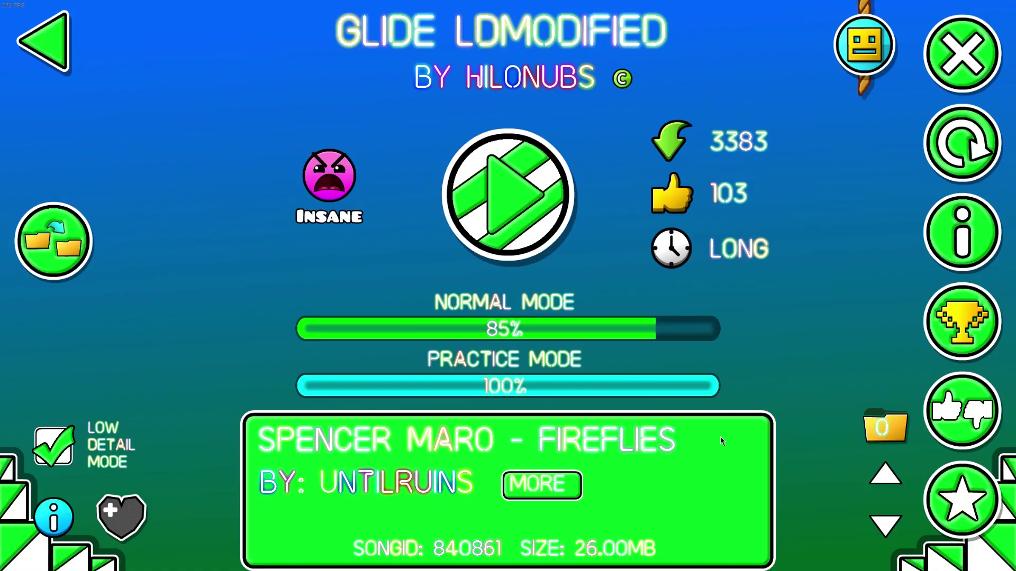